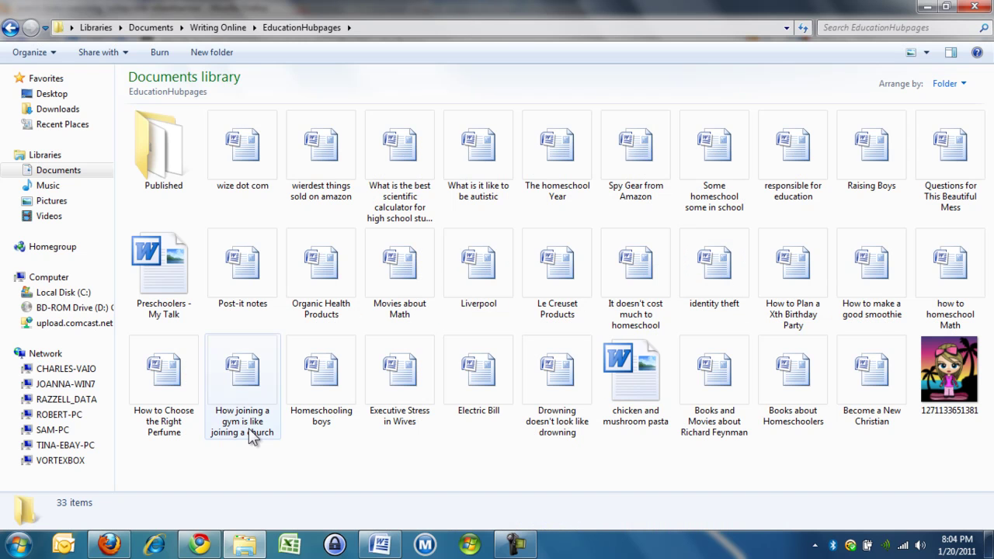
# Open the 'How to Choose the Right Perfume' Word file from the EducationHubpages folder
pyautogui.doubleClick(163, 371)
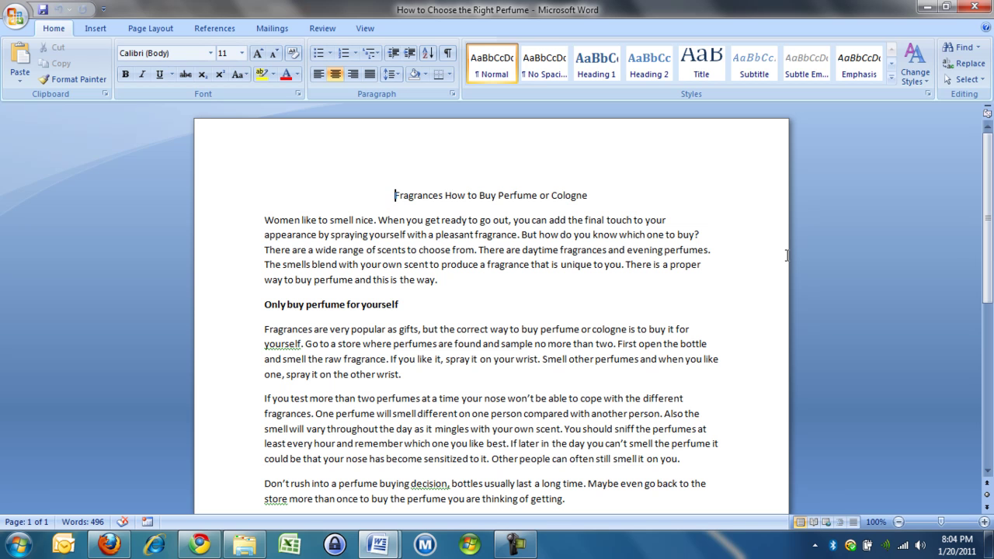
# Add a colon after 'Fragrances' so the title reads 'Fragrances: How to Buy Perfume or Cologne'
pyautogui.click(443, 195)
pyautogui.write(':')
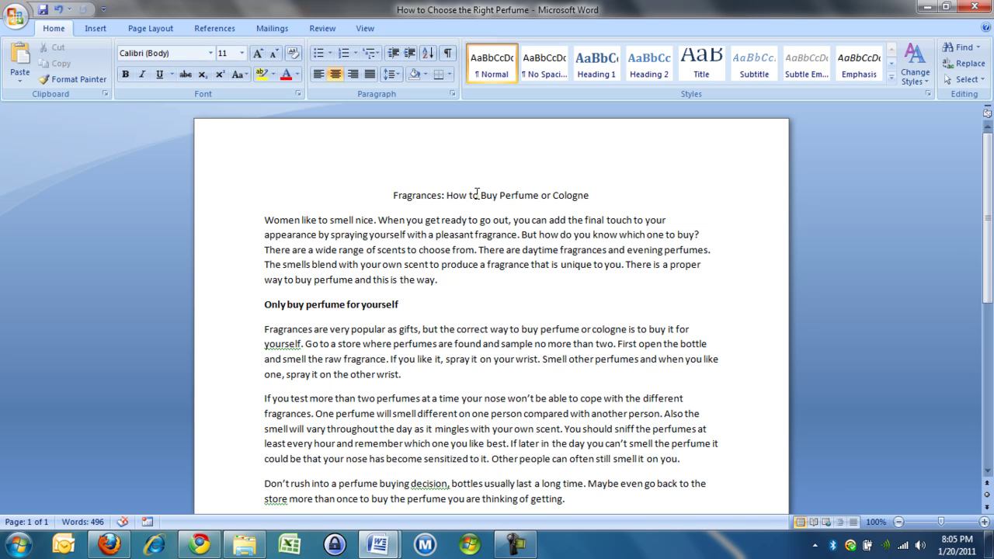
# Delete the colon after 'Fragrances', restoring the title 'Fragrances How to Buy Perfume or Cologne'
pyautogui.press('BackSpace')
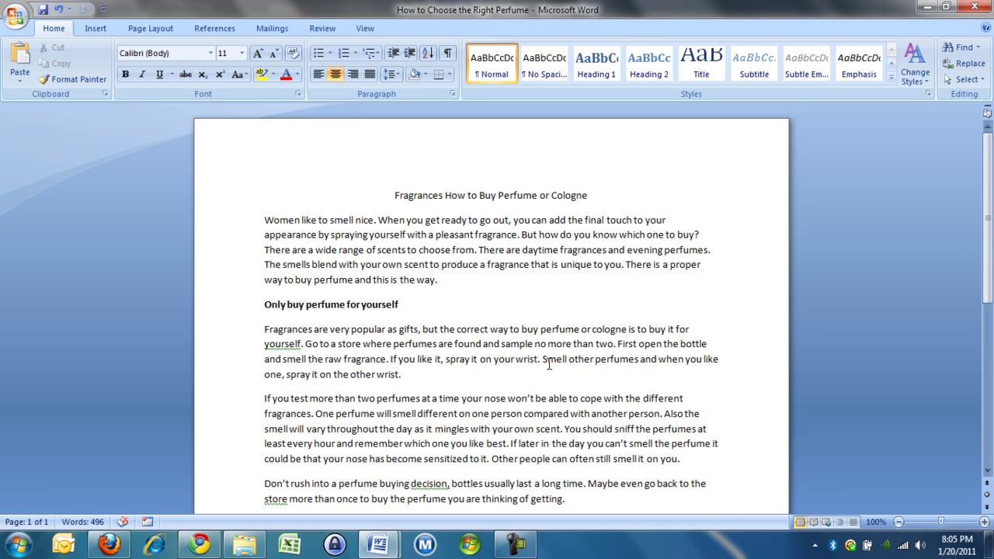
pyautogui.scroll(-5, 549, 363)
pyautogui.scroll(5, 548, 362)
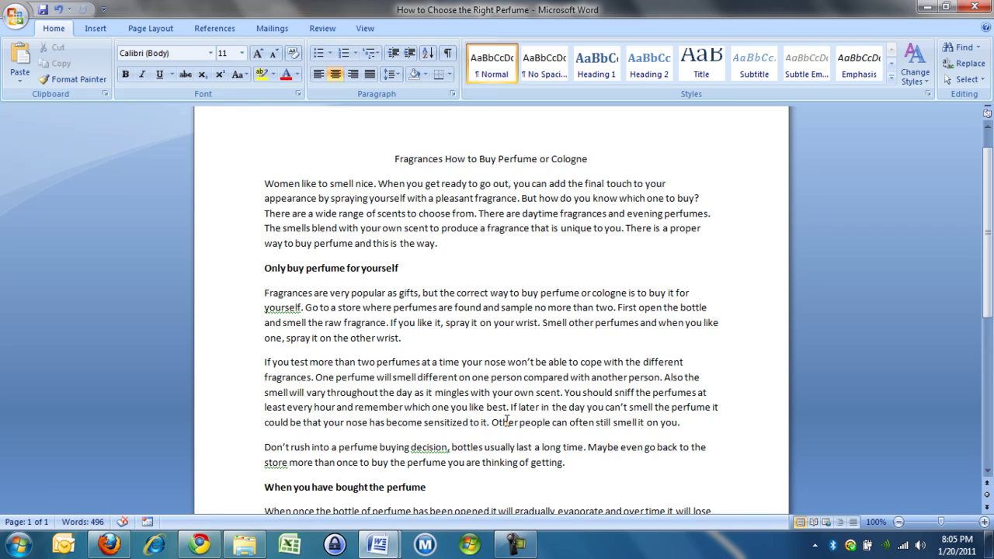
pyautogui.scroll(1, 508, 415)
pyautogui.hotkey('ctrl', 'z')
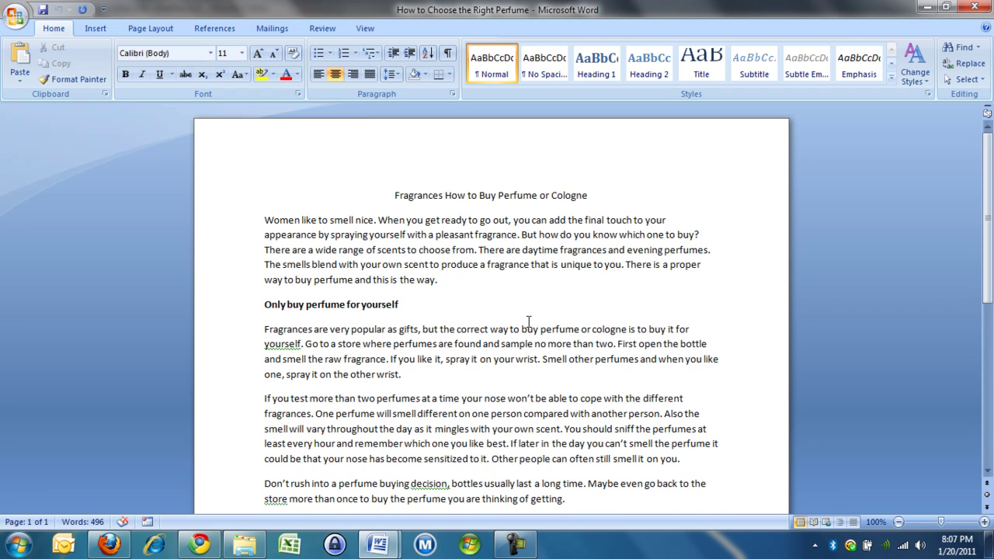
# Return to HubPages in Firefox and start a new hub on the Create A Hub page
pyautogui.click(109, 545)
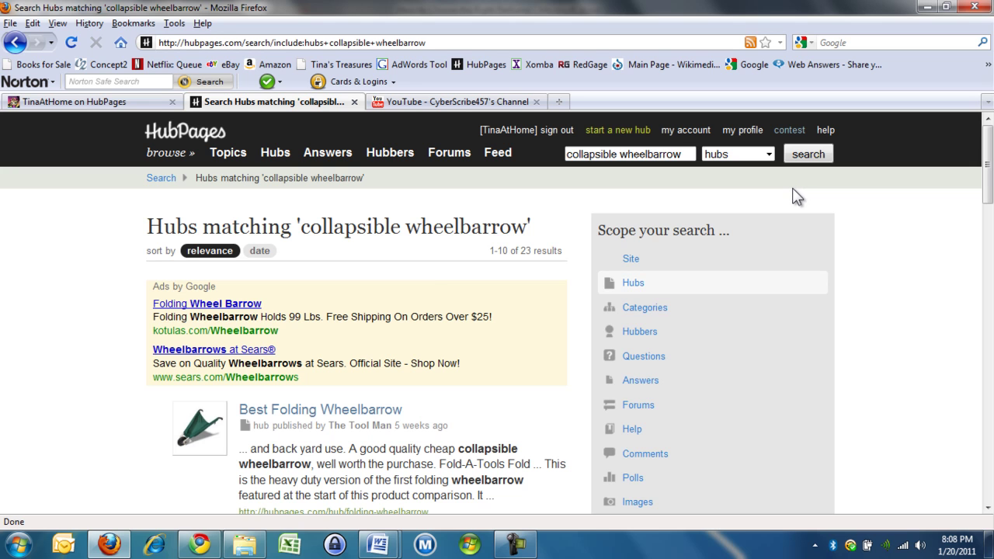
pyautogui.click(607, 133)
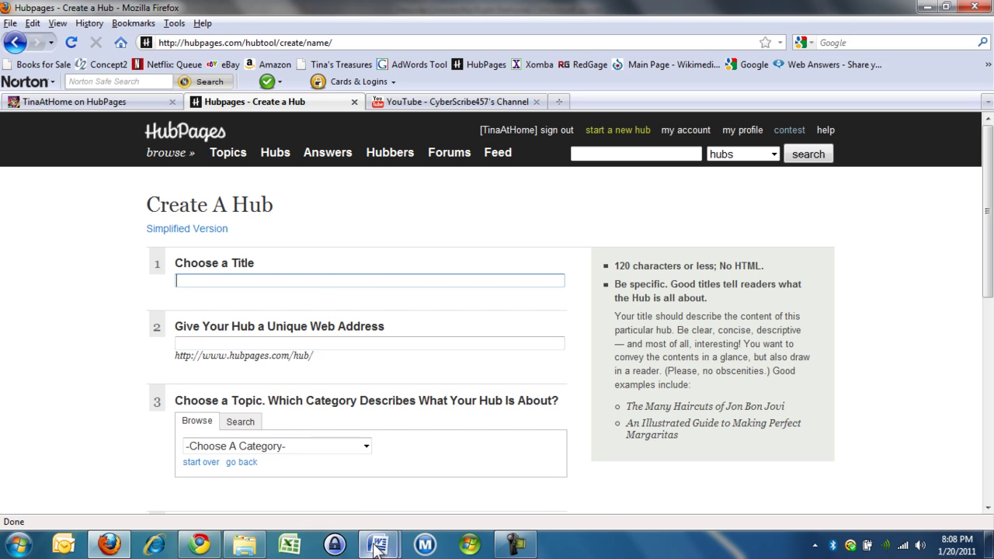
# Copy the Word title line 'Fragrances How to Buy Perfume or Cologne'
pyautogui.moveTo(375, 549)
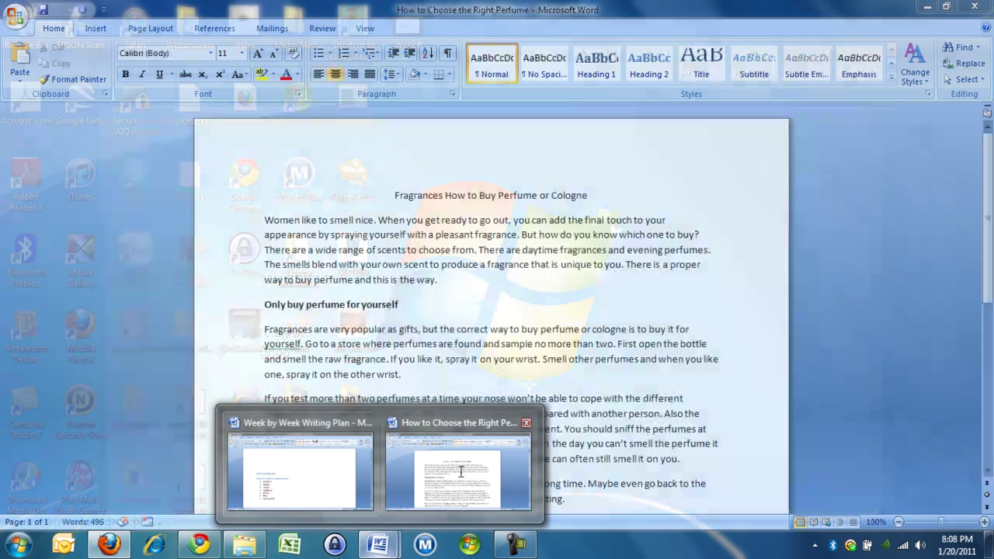
pyautogui.click(466, 471)
pyautogui.click(595, 195)
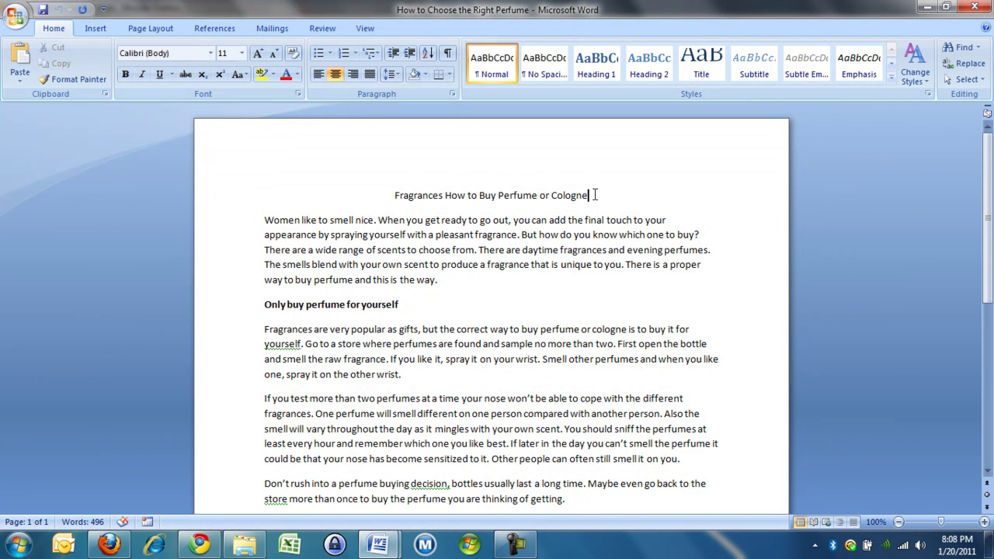
pyautogui.moveTo(595, 195); pyautogui.dragTo(393, 195)
pyautogui.rightClick(429, 201)
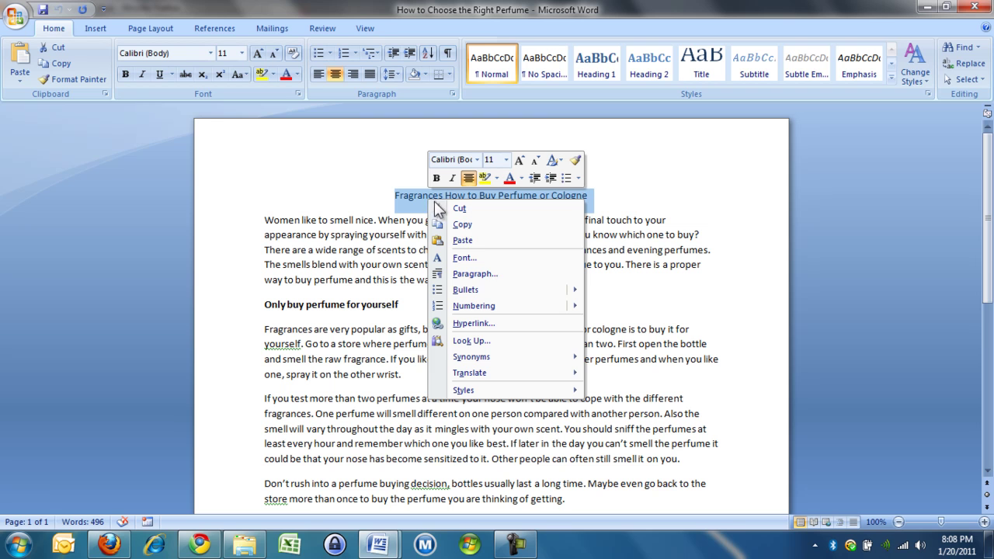
pyautogui.click(461, 224)
# Paste the copied title into the HubPages hub Title box
pyautogui.click(109, 543)
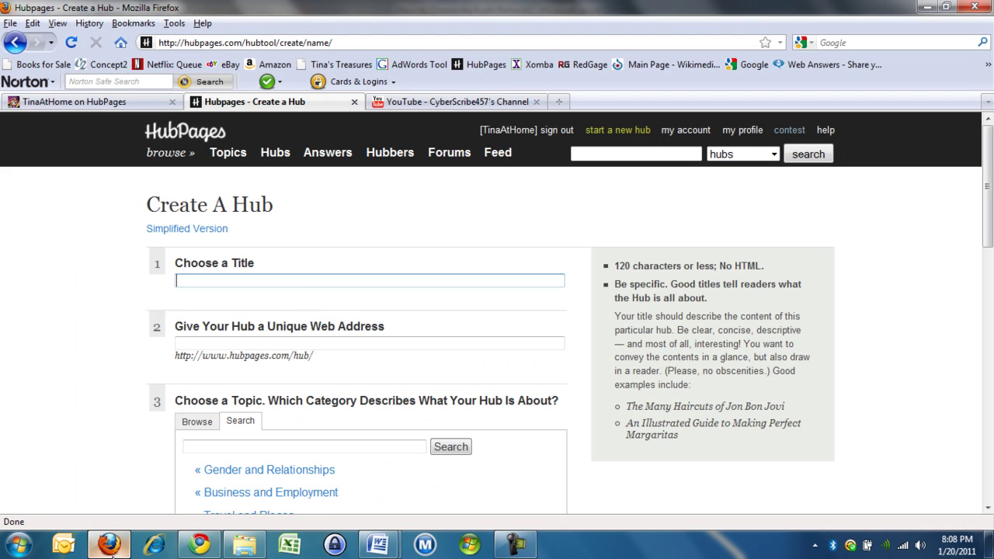
pyautogui.rightClick(318, 283)
pyautogui.click(350, 351)
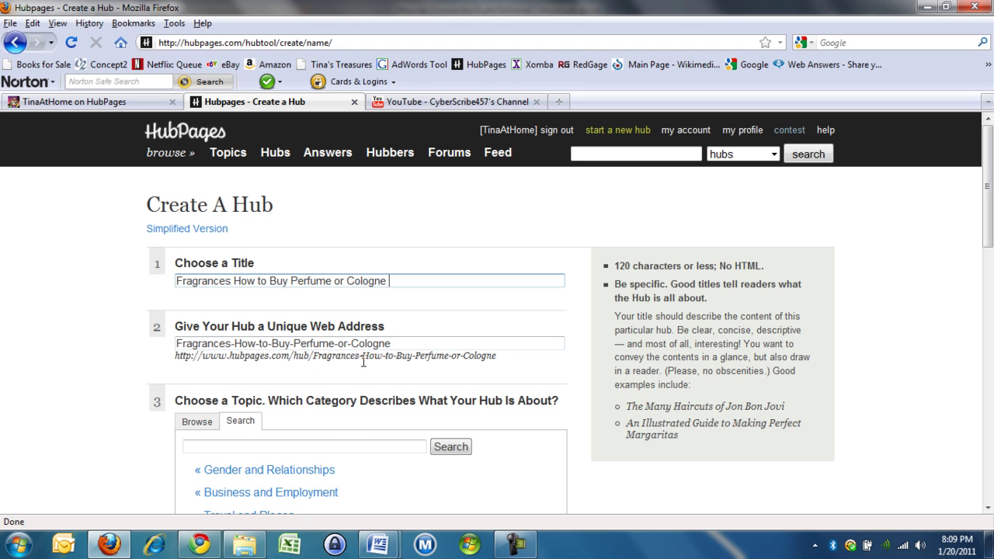
# Fill the Unique Web Address box from the title, bringing up perfume topic suggestions
pyautogui.click(402, 342)
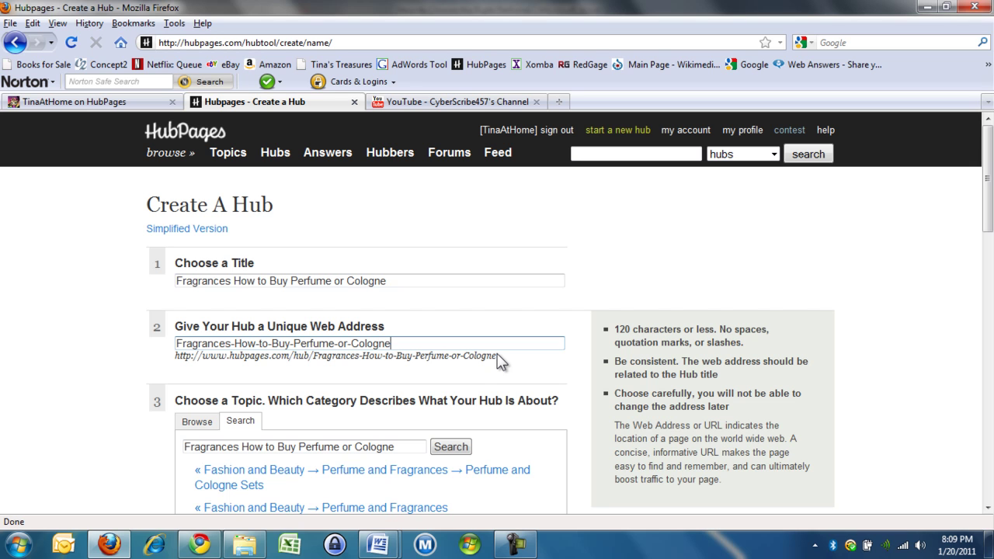
# End the web address with a hyphen after 'Cologne', discarding the typed '-Folding'
pyautogui.write('-Folding')
pyautogui.press('BackSpace')
pyautogui.press('BackSpace')
pyautogui.press('BackSpace')
pyautogui.press('BackSpace')
pyautogui.press('BackSpace')
pyautogui.press('BackSpace')
pyautogui.press('BackSpace')
pyautogui.press('BackSpace')
pyautogui.write('-')
# Search 'essence' on the Google home page and copy the word from the search box
pyautogui.click(495, 102)
pyautogui.click(741, 65)
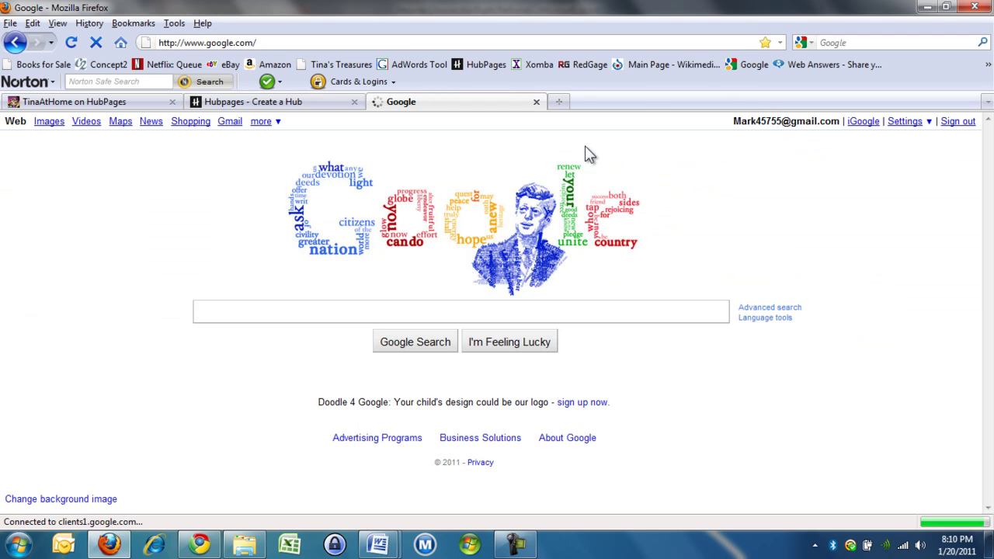
pyautogui.write('ess')
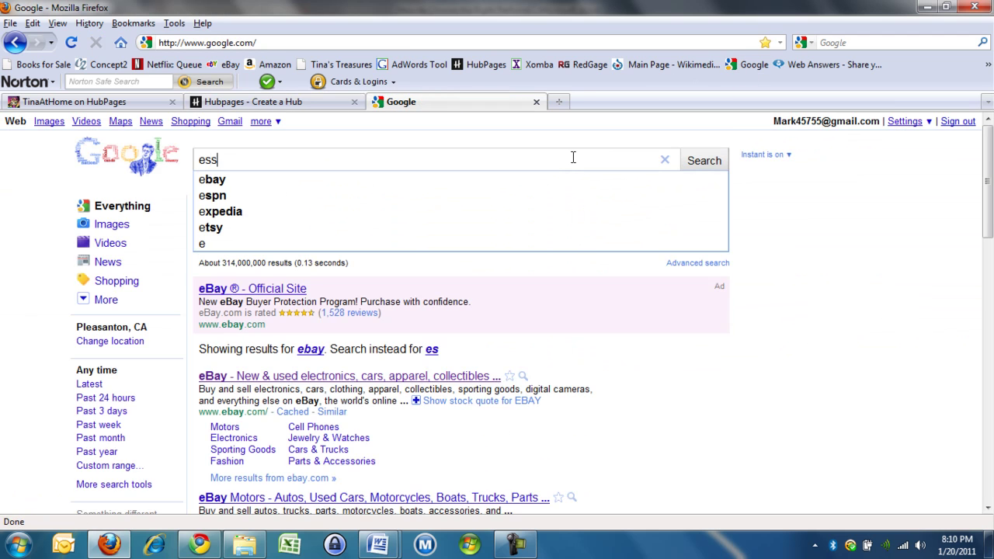
pyautogui.write('ence')
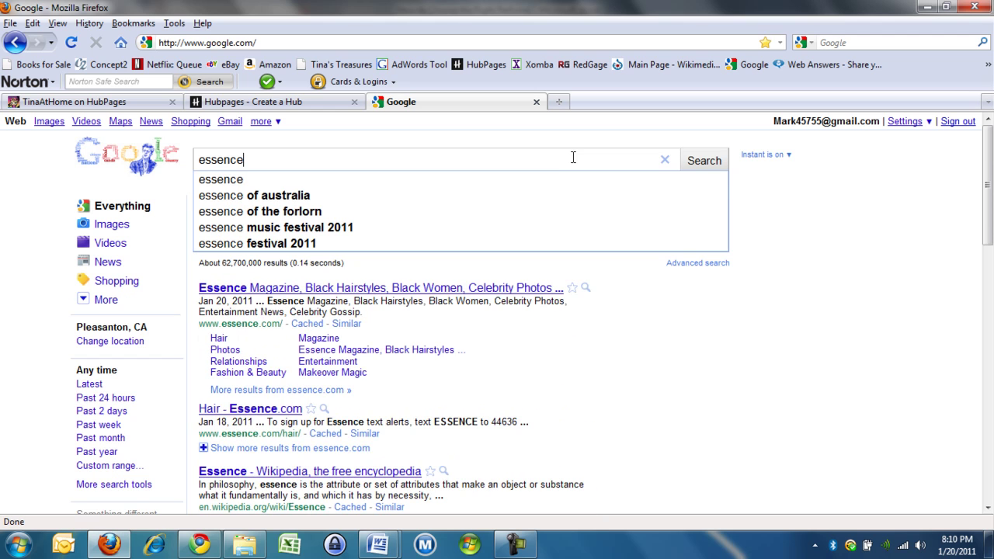
pyautogui.moveTo(264, 160); pyautogui.dragTo(191, 159)
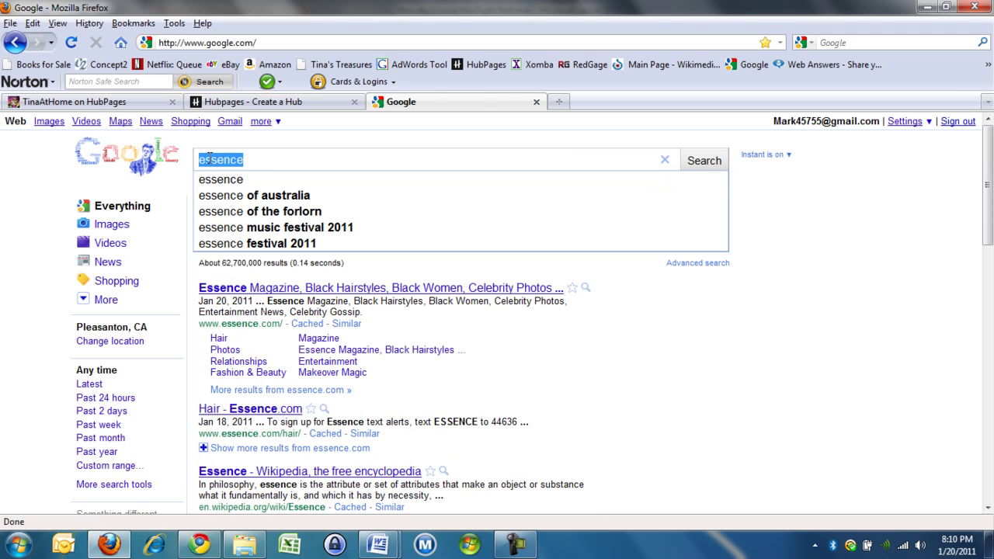
pyautogui.rightClick(210, 159)
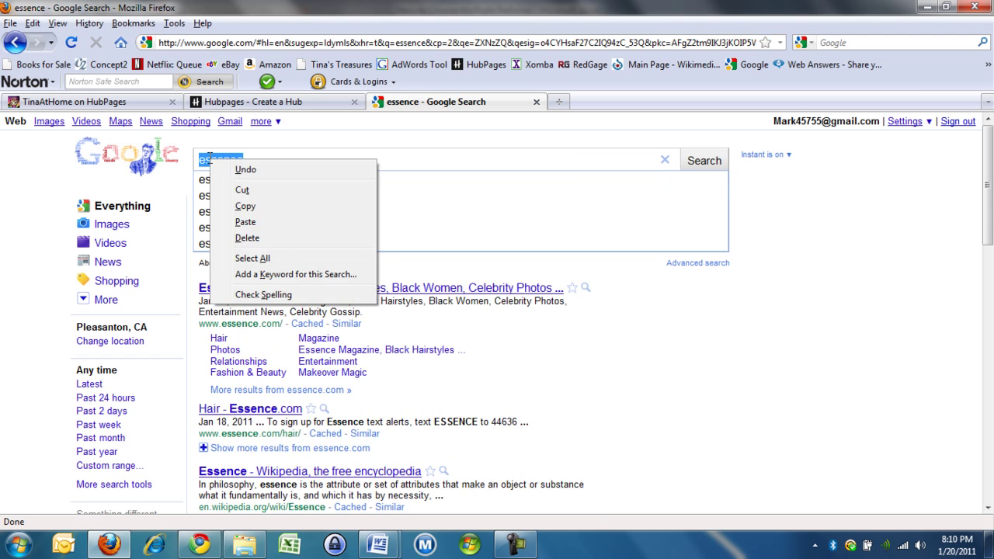
pyautogui.click(245, 206)
# Append 'essence' and '-scent' to the web address, ending it 'Cologne-essence-scent'
pyautogui.click(288, 103)
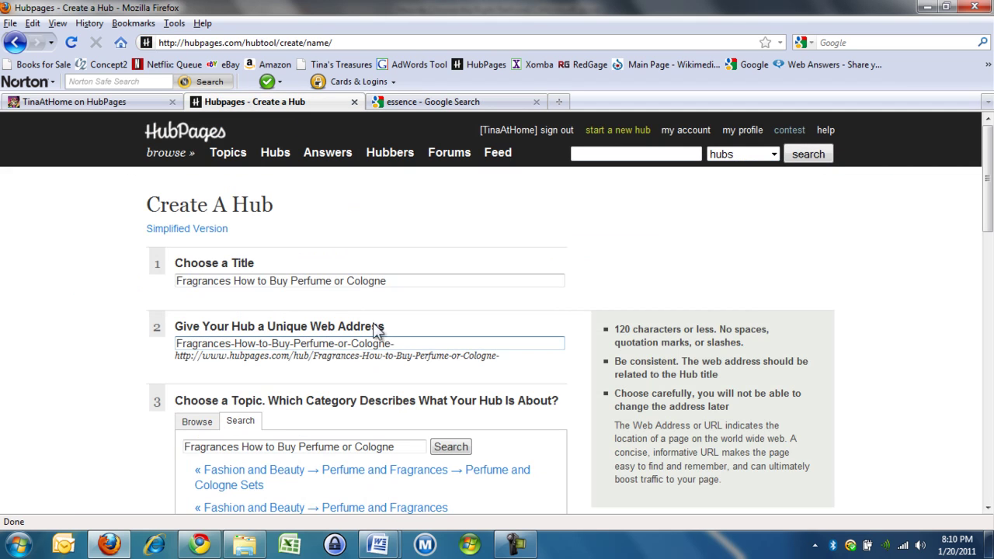
pyautogui.rightClick(402, 344)
pyautogui.click(444, 401)
pyautogui.write('-es')
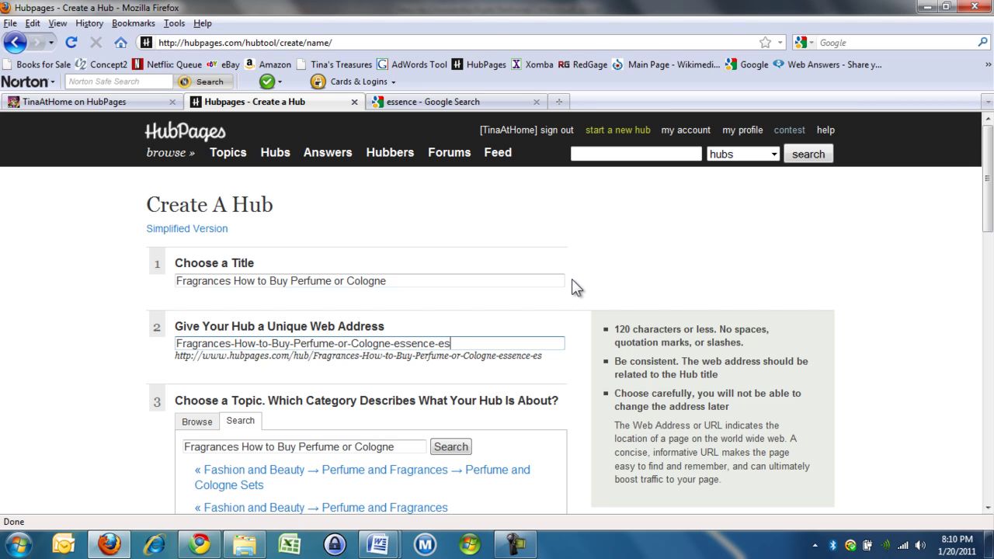
pyautogui.write('ence')
pyautogui.press('BackSpace')
pyautogui.press('BackSpace')
pyautogui.press('BackSpace')
pyautogui.press('BackSpace')
pyautogui.press('BackSpace')
pyautogui.press('BackSpace')
pyautogui.write('scent')
pyautogui.scroll(-3, 512, 275)
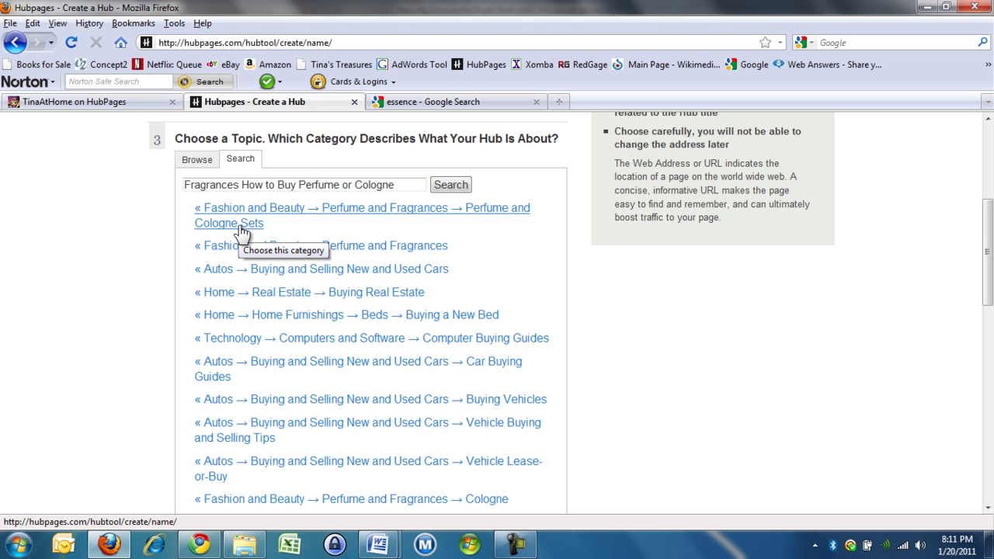
pyautogui.scroll(2, 278, 365)
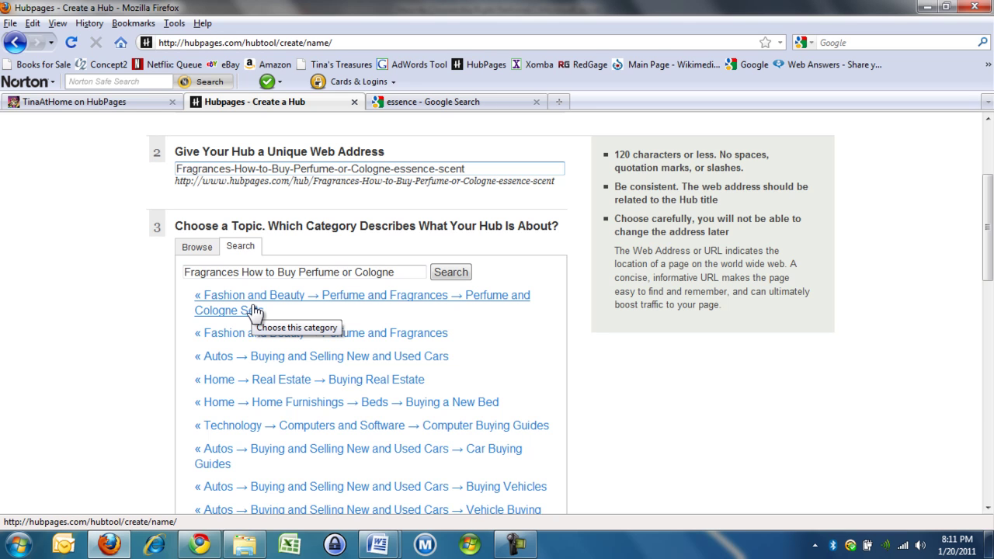
pyautogui.scroll(2, 306, 311)
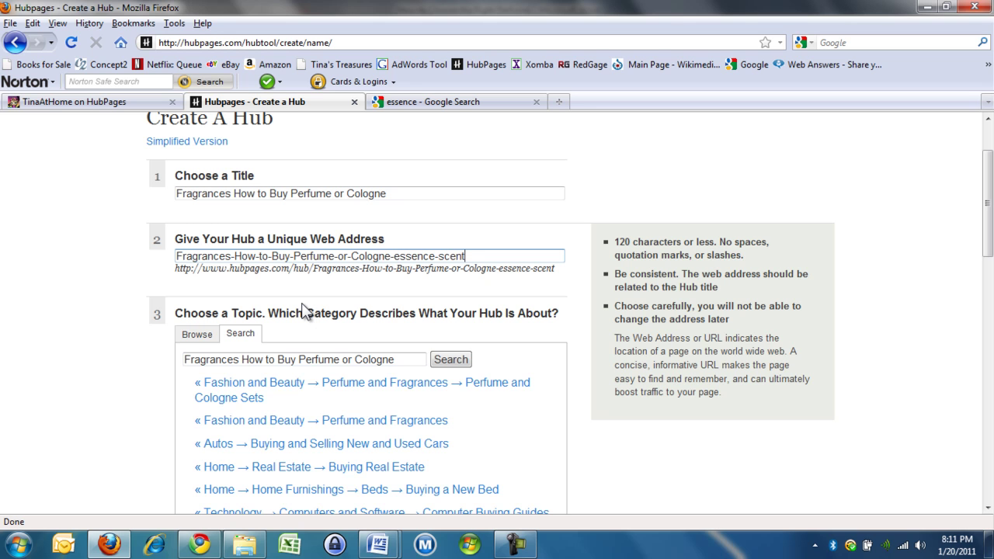
# Choose the Fashion and Beauty → Perfume and Fragrances → Perfume and Cologne Sets topic and add tags 'shopping' and 'women'
pyautogui.click(261, 400)
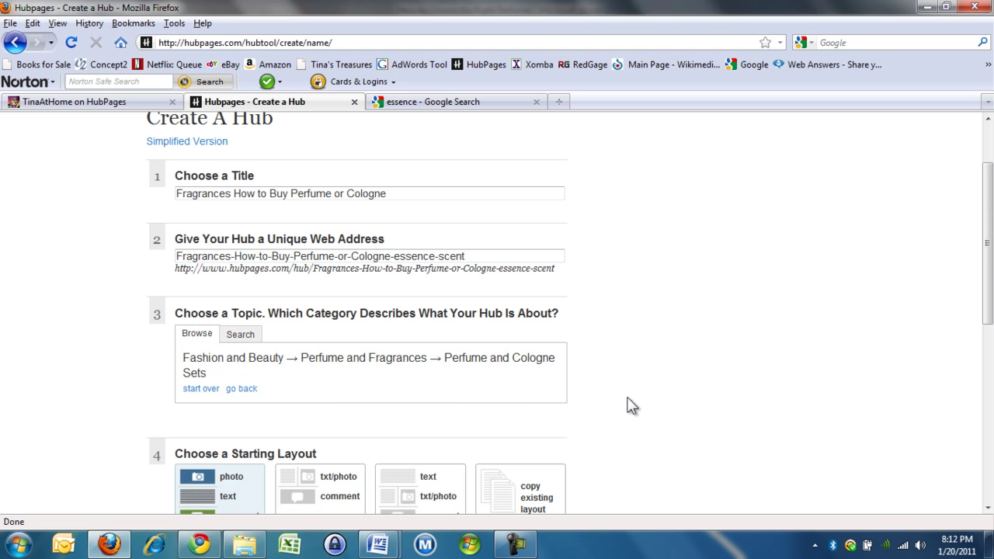
pyautogui.scroll(-2, 630, 405)
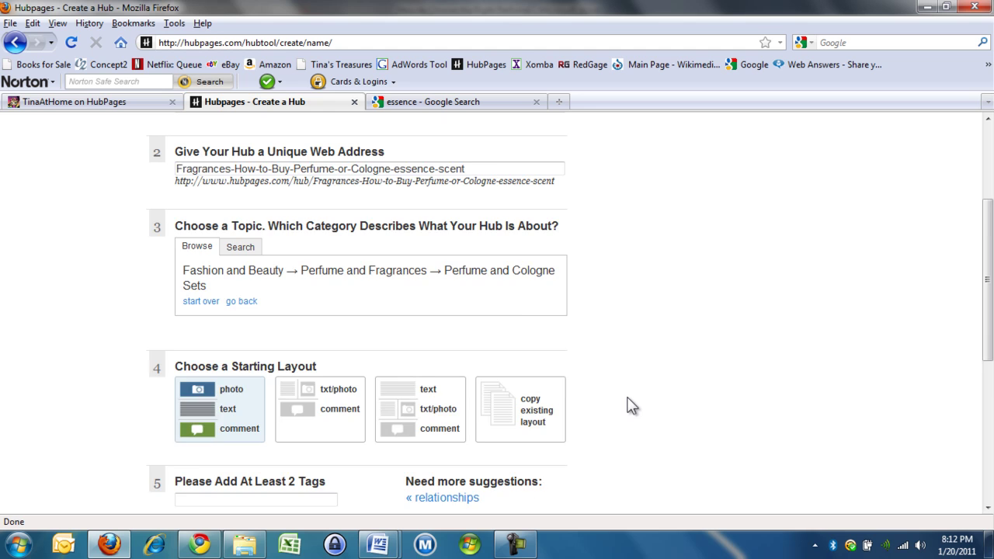
pyautogui.scroll(-2, 631, 405)
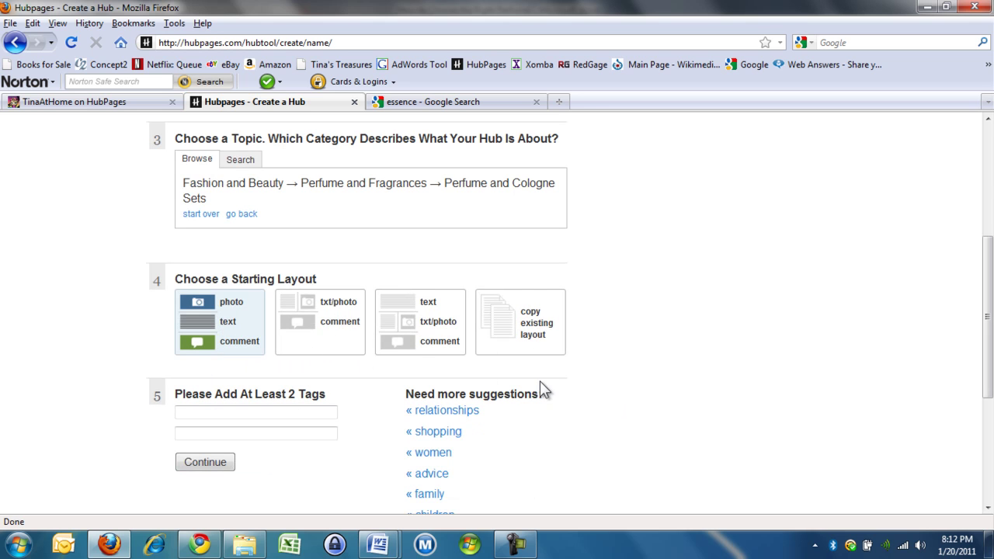
pyautogui.scroll(-4, 561, 383)
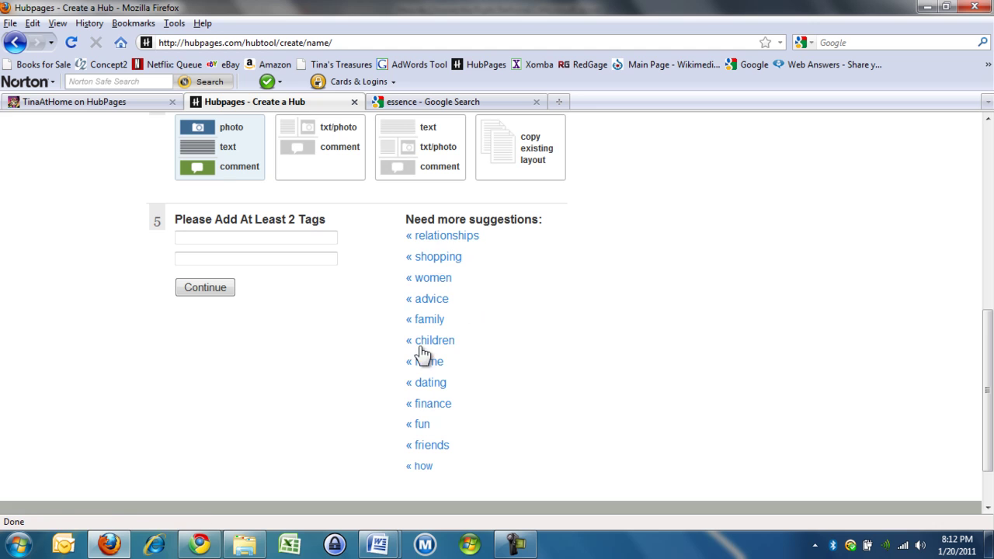
pyautogui.click(441, 257)
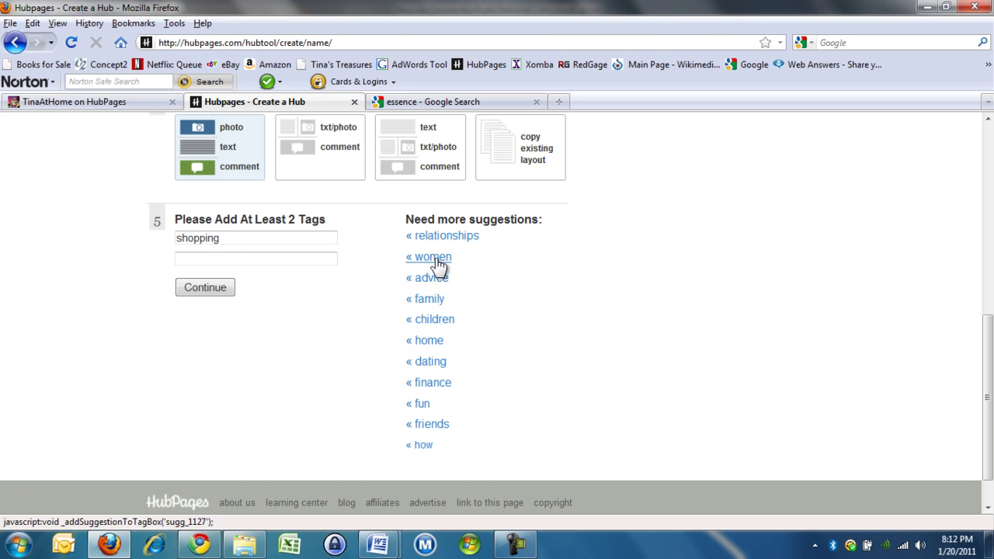
pyautogui.click(433, 258)
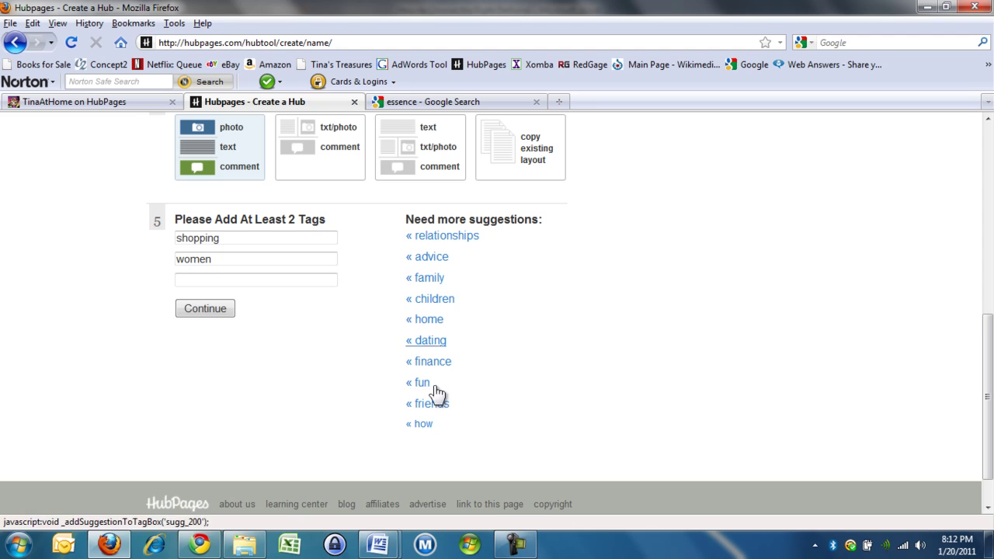